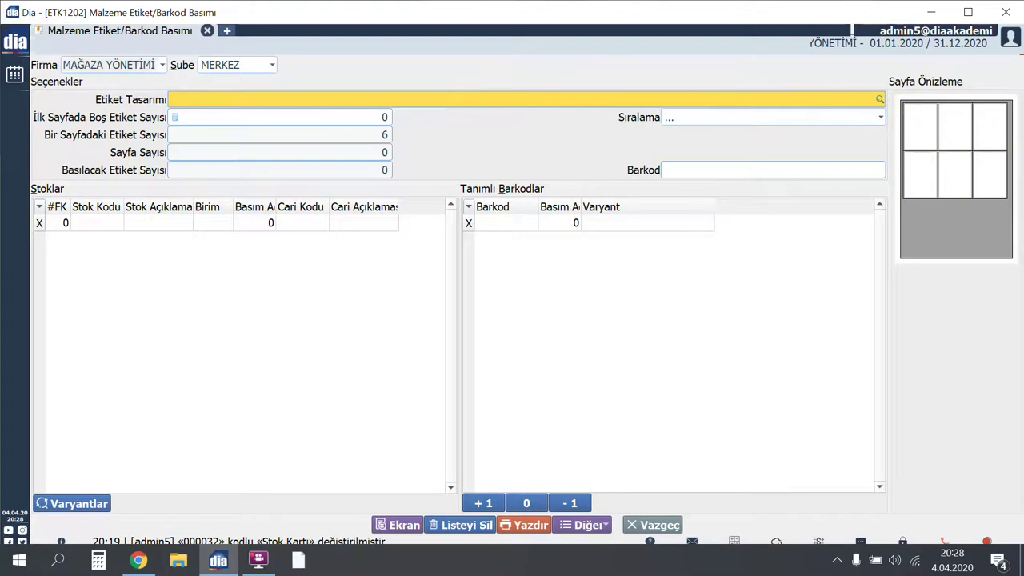
# Step: Open the BARKOD ETİKET TASARIMI label design for editing and show its label layout
pyautogui.click(879, 99)
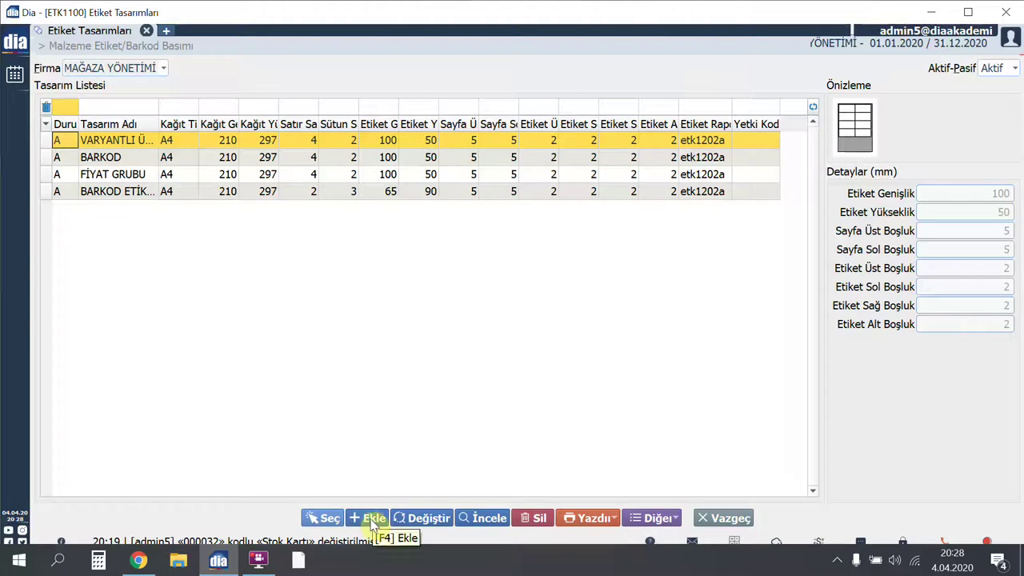
pyautogui.click(132, 192)
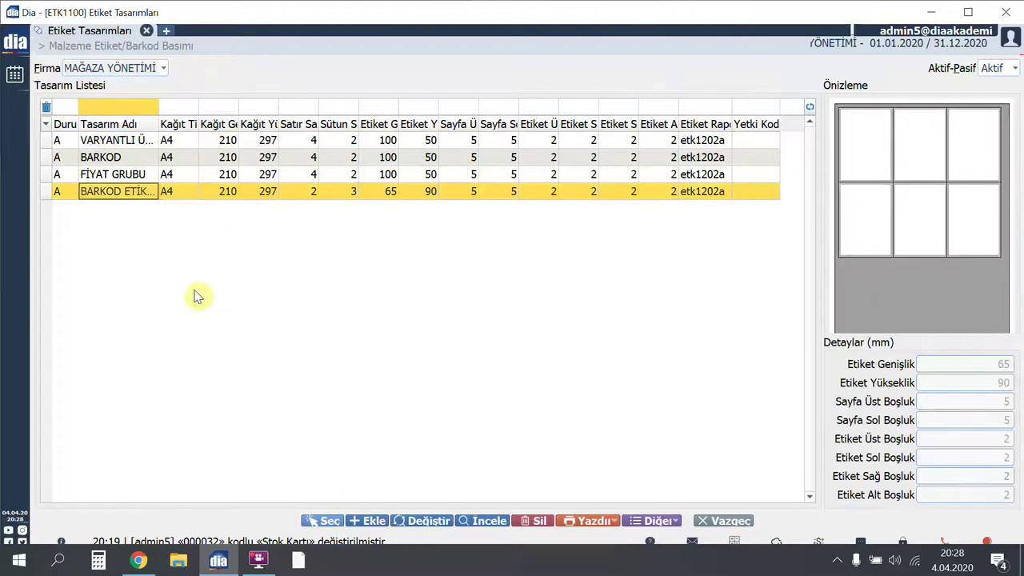
pyautogui.click(425, 521)
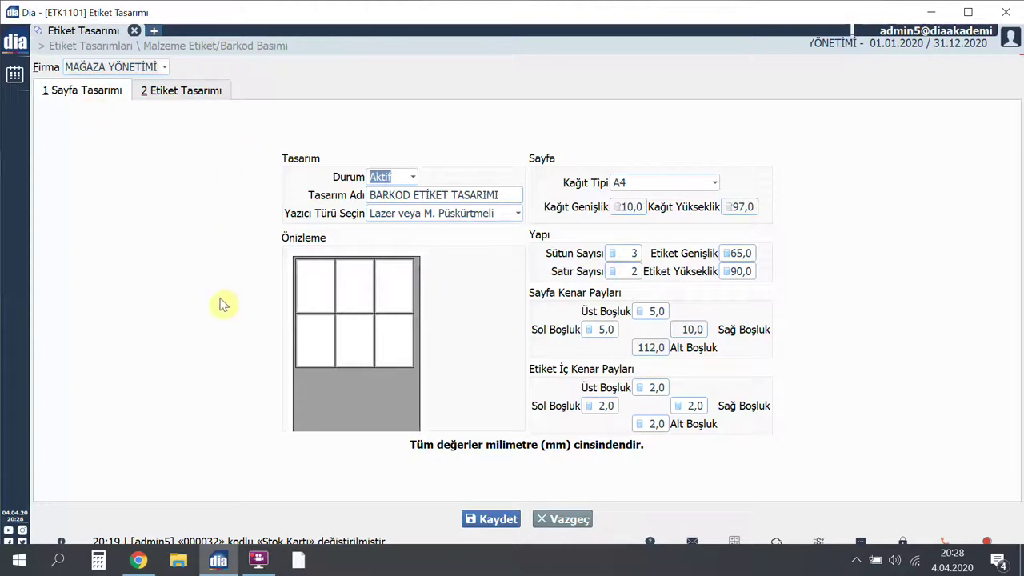
pyautogui.click(209, 95)
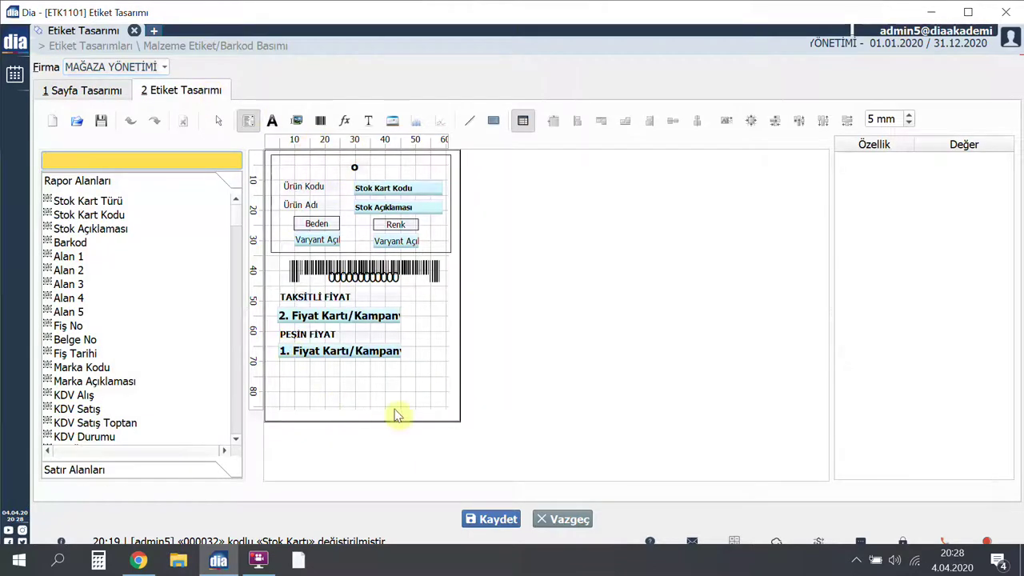
# Step: Add an image frame about 25 by 12 mm below the price fields on the label and load Yerli Üretim.png into it
pyautogui.click(297, 121)
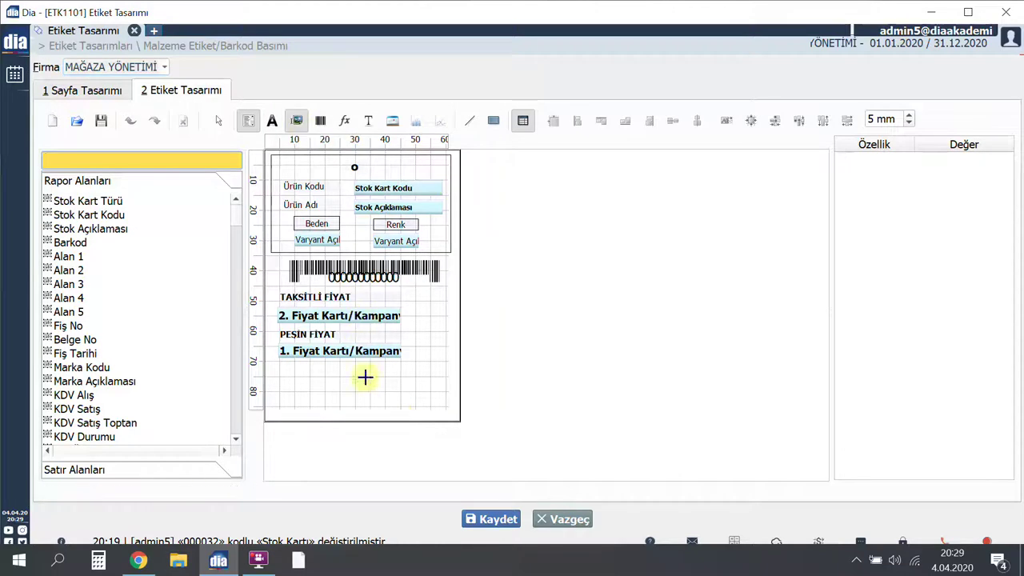
pyautogui.moveTo(367, 367); pyautogui.dragTo(442, 404)
pyautogui.click(412, 392)
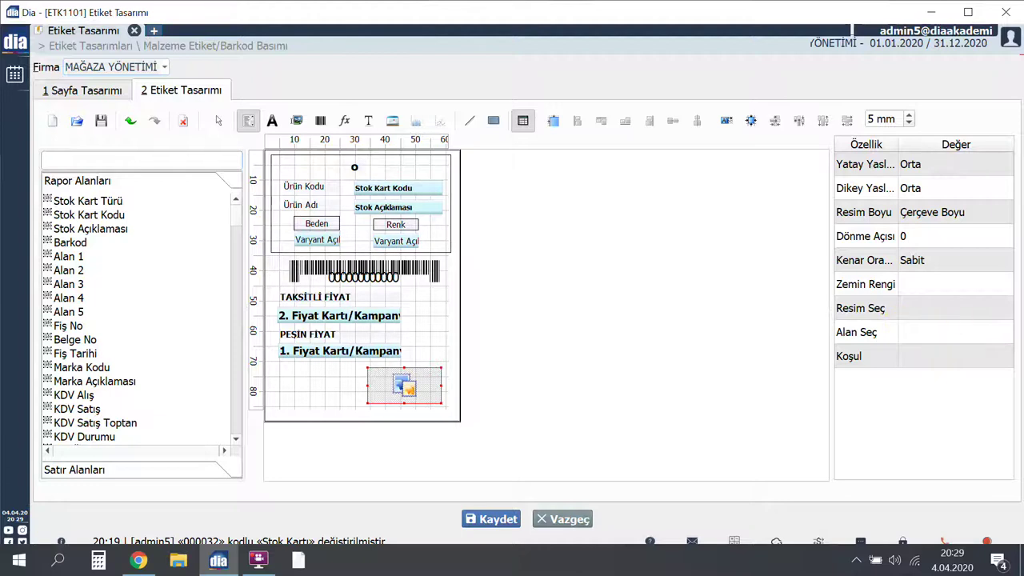
pyautogui.click(1002, 308)
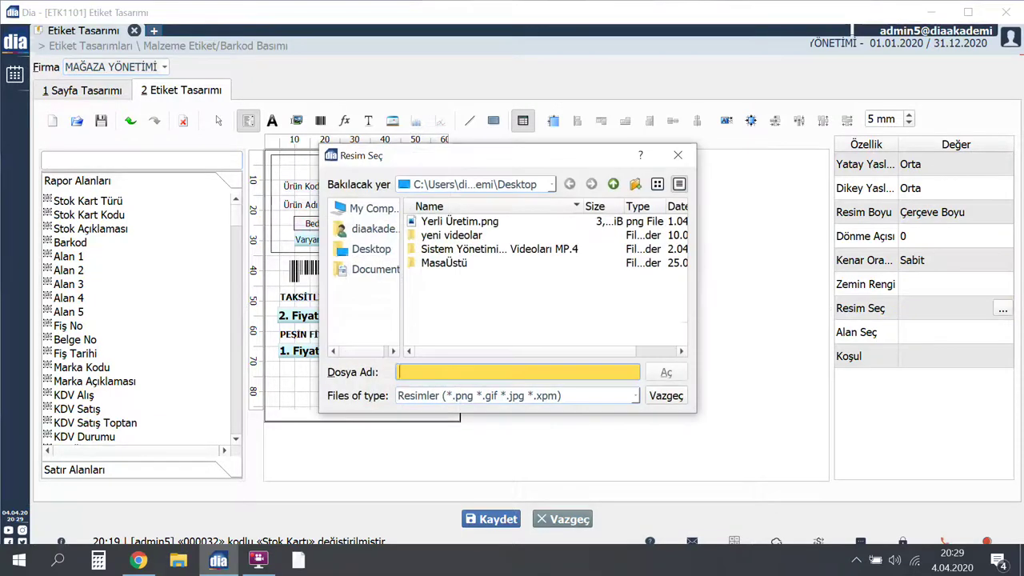
pyautogui.click(489, 221)
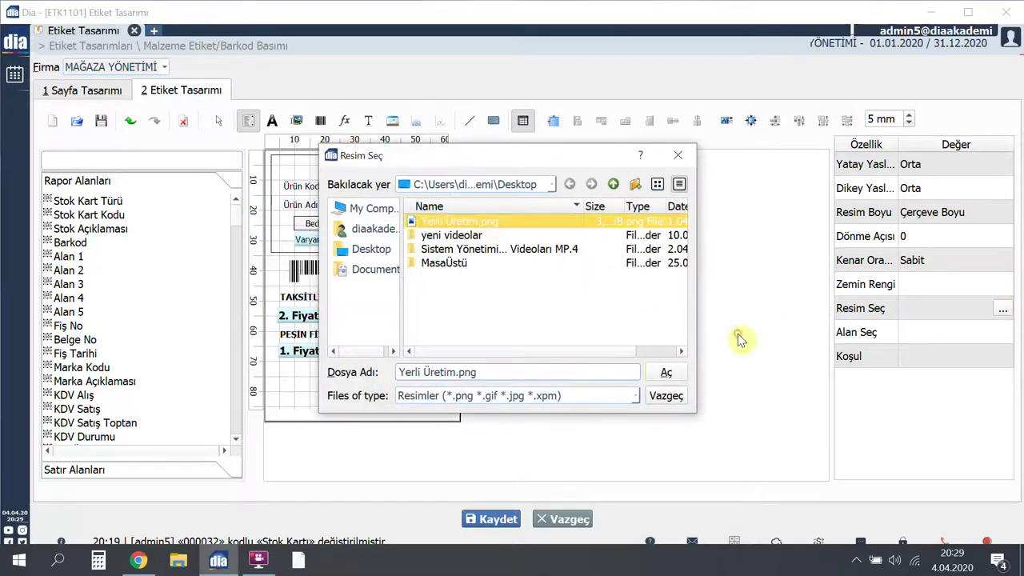
pyautogui.click(666, 375)
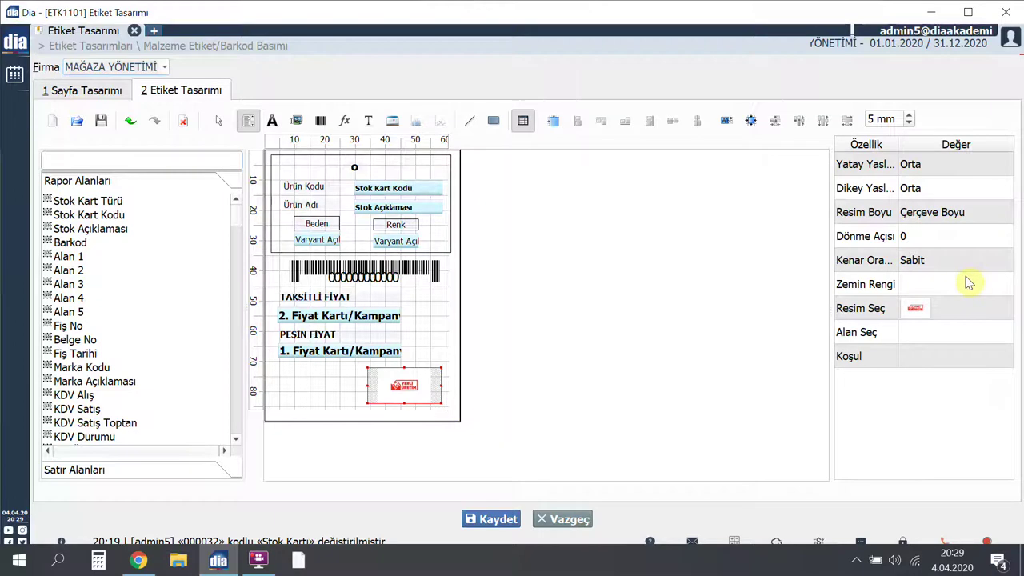
# Step: Examine the available alignment, image size and rotation angle options for the inserted image
pyautogui.click(955, 165)
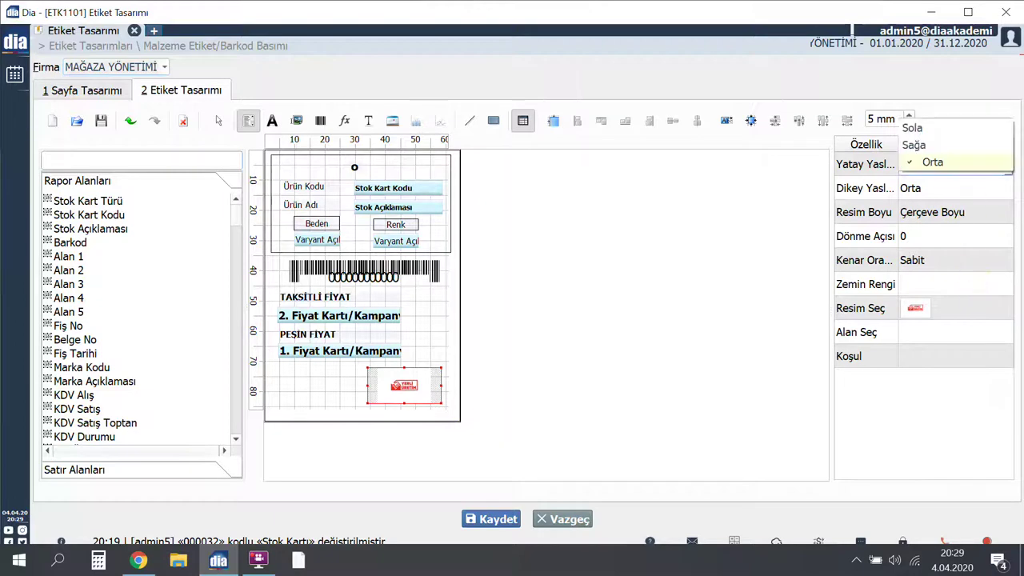
pyautogui.click(951, 189)
pyautogui.click(963, 188)
pyautogui.click(966, 218)
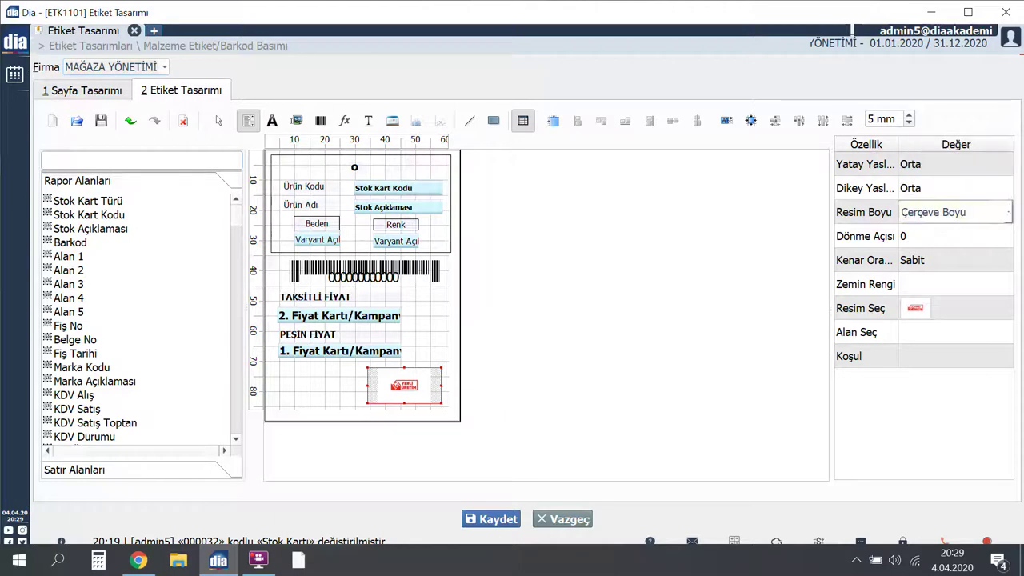
pyautogui.click(966, 214)
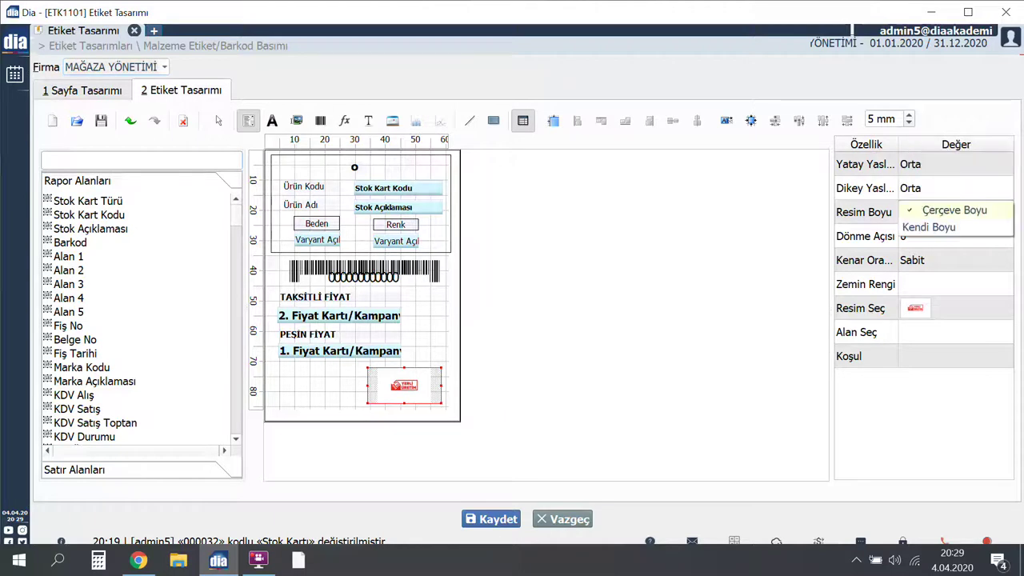
pyautogui.click(967, 236)
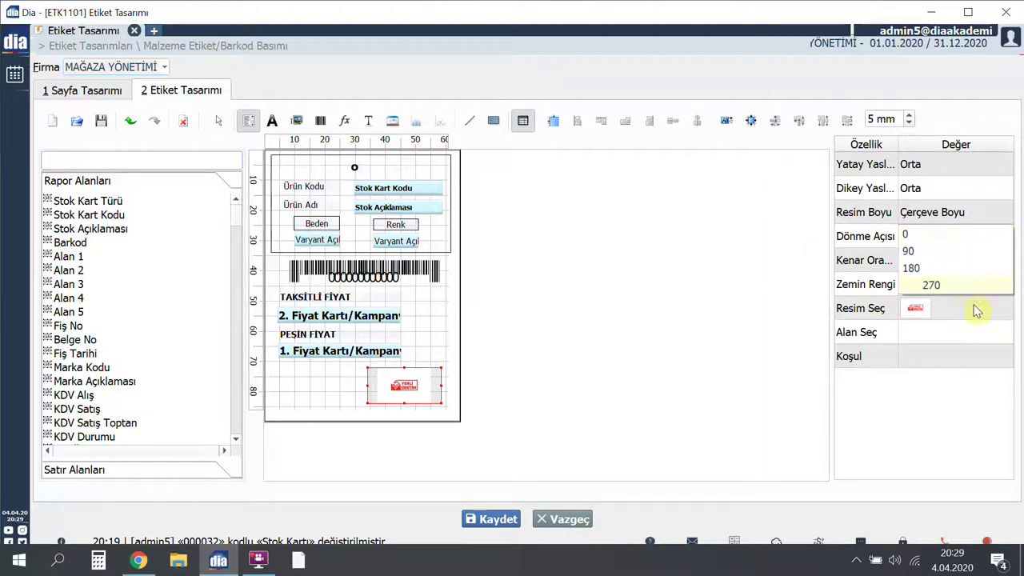
pyautogui.click(944, 272)
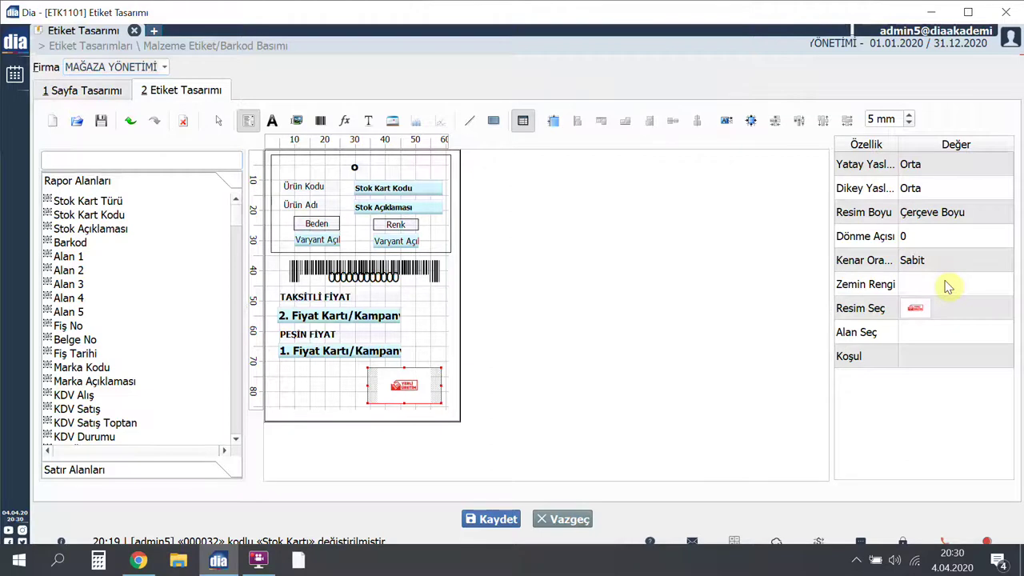
# Step: Set the image's condition to [Rapor Alanları:Stok Kart Özel Kod 1] == 'YÜ', test the formula, and save the label design
pyautogui.click(951, 358)
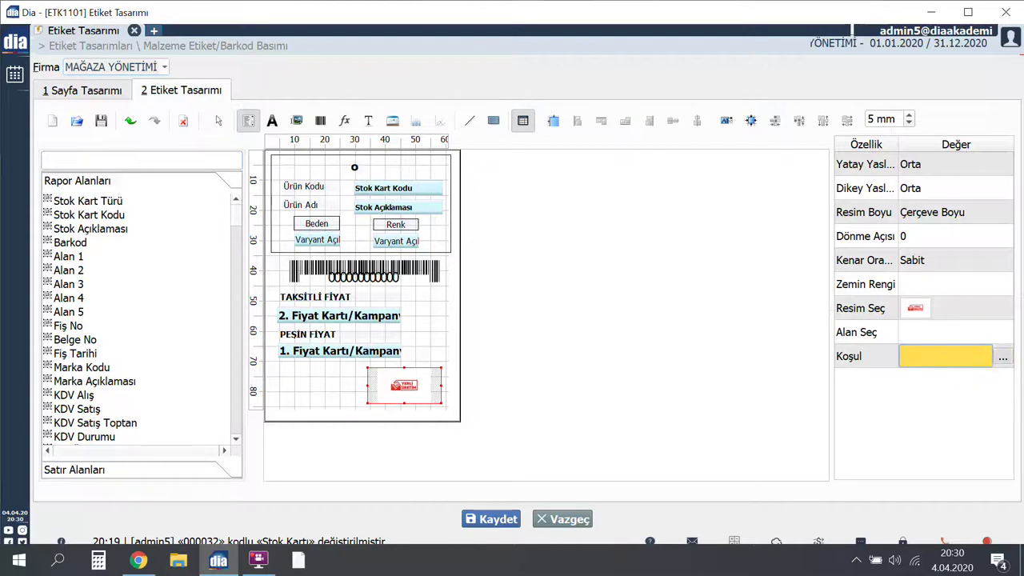
pyautogui.click(1002, 359)
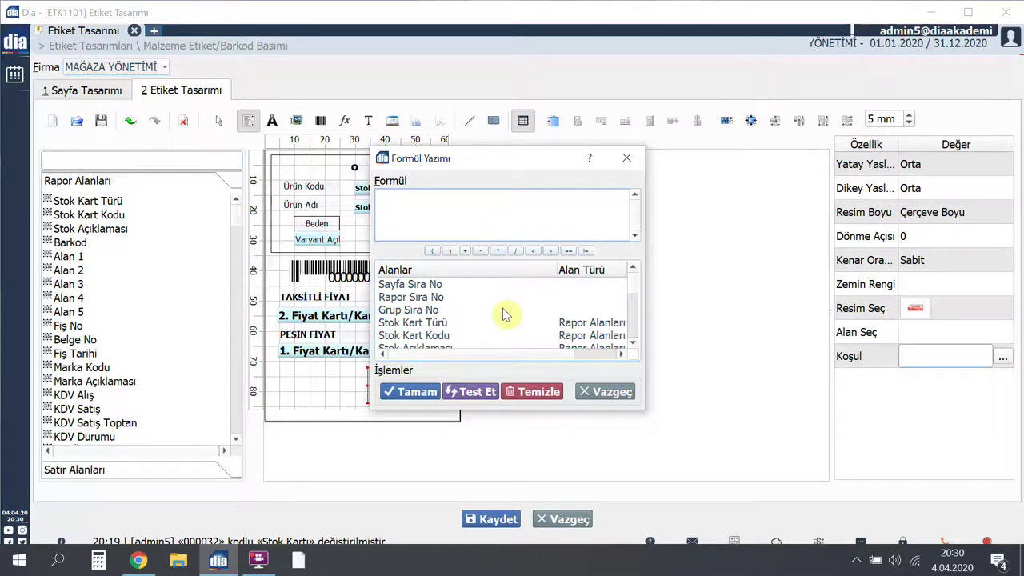
pyautogui.scroll(-10, 758, 470)
pyautogui.scroll(-1, 758, 470)
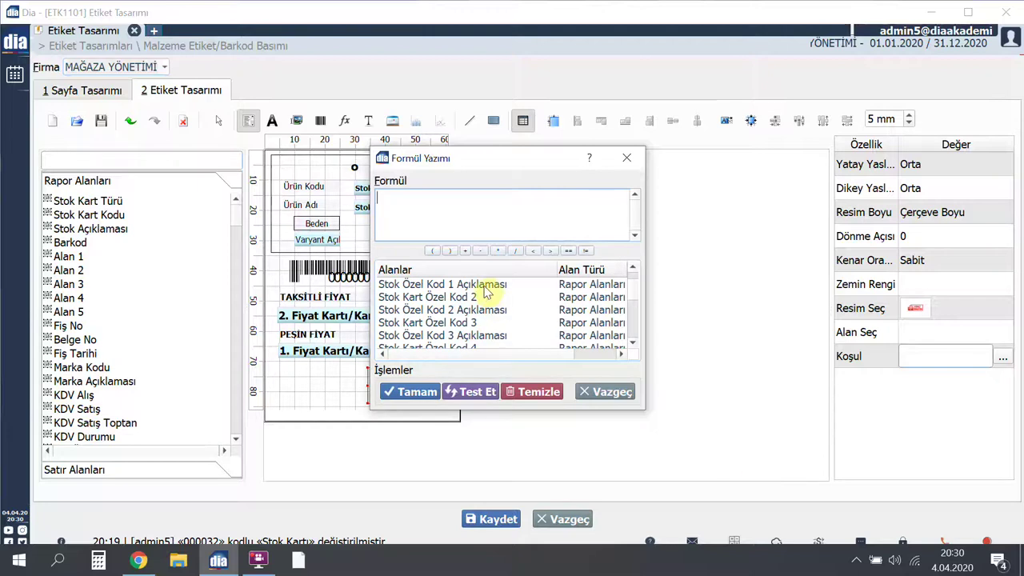
pyautogui.moveTo(484, 293); pyautogui.dragTo(589, 199)
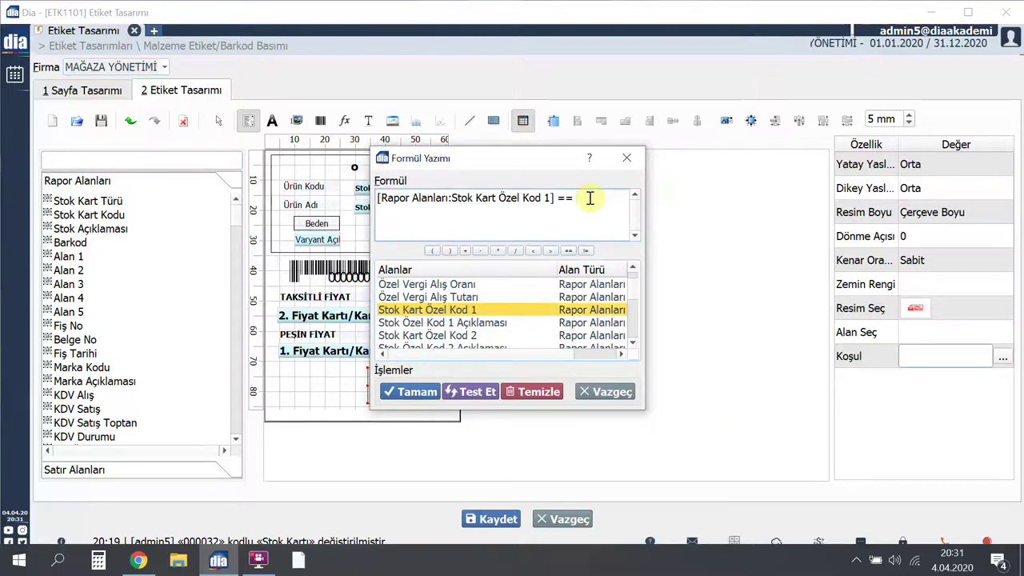
pyautogui.write("== 'YÜ")
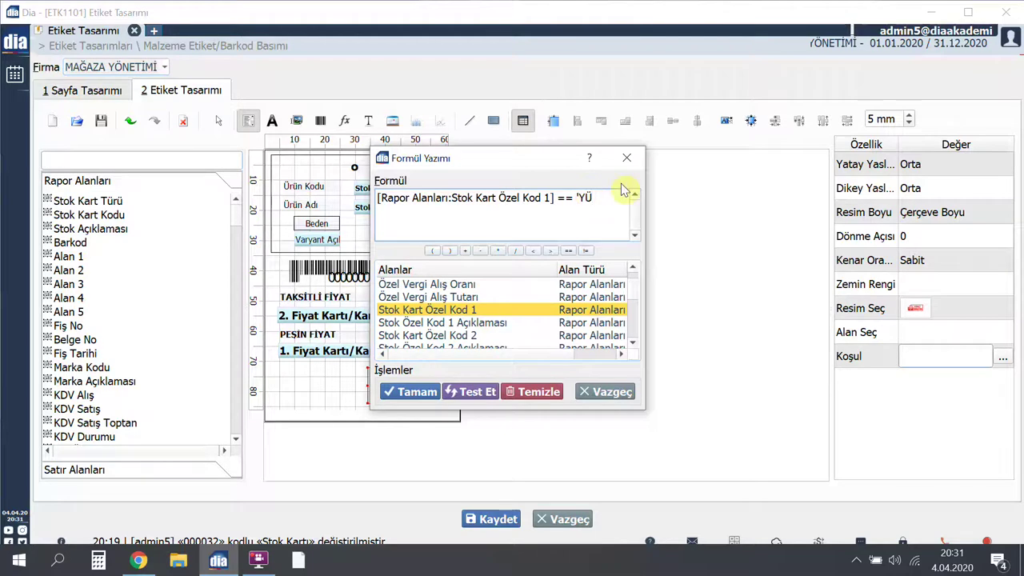
pyautogui.click(467, 391)
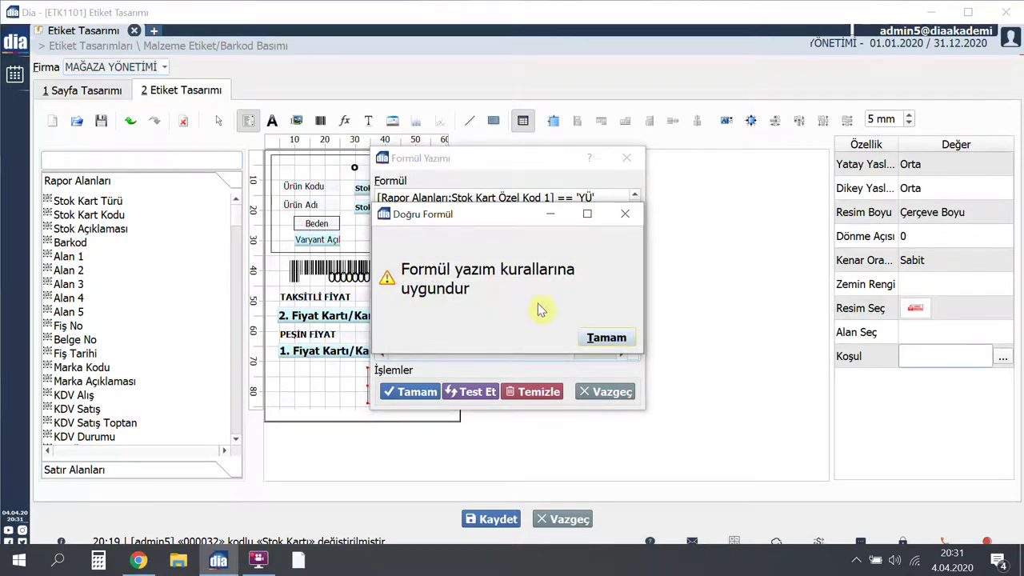
pyautogui.click(606, 336)
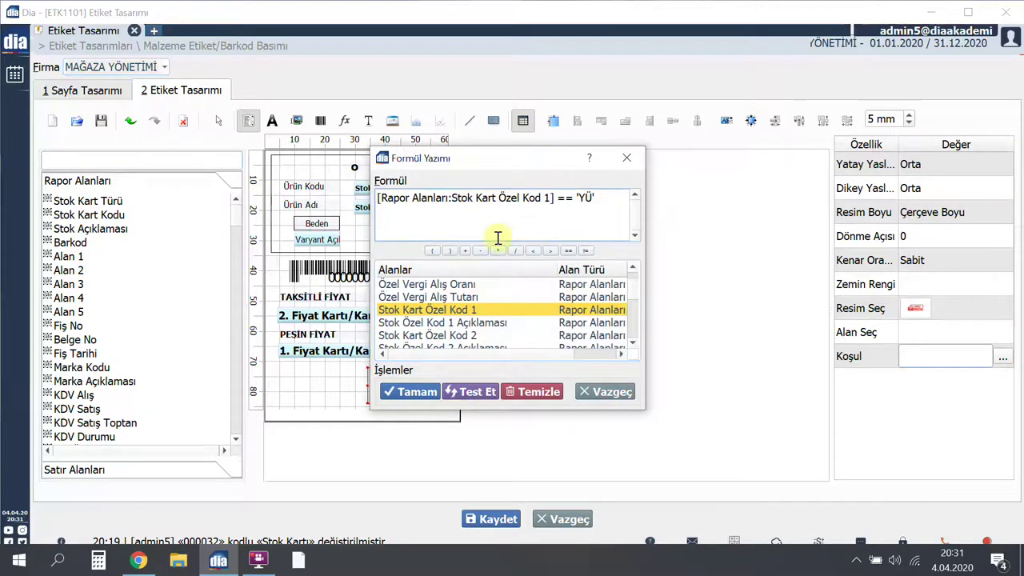
pyautogui.click(412, 392)
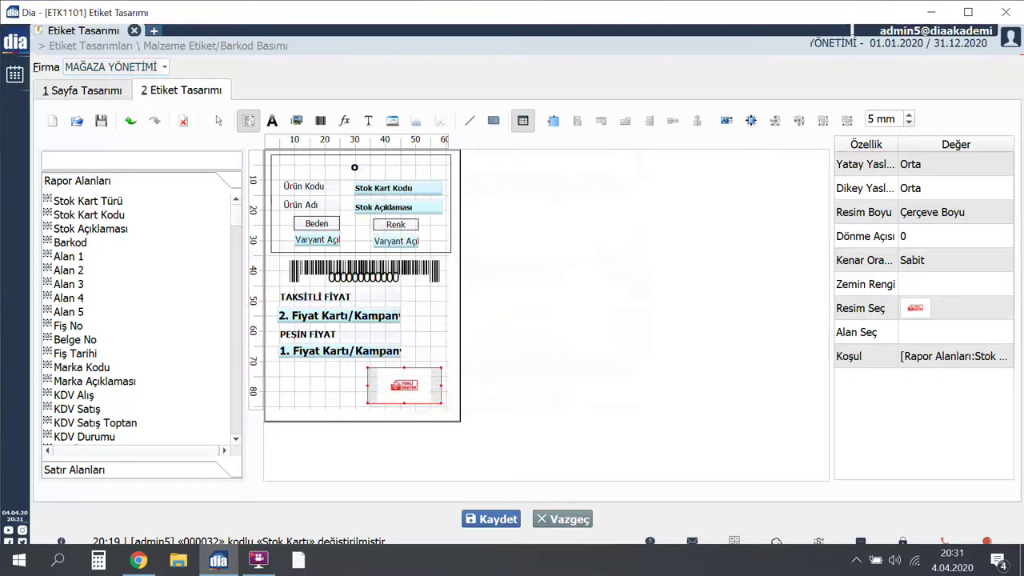
pyautogui.click(492, 520)
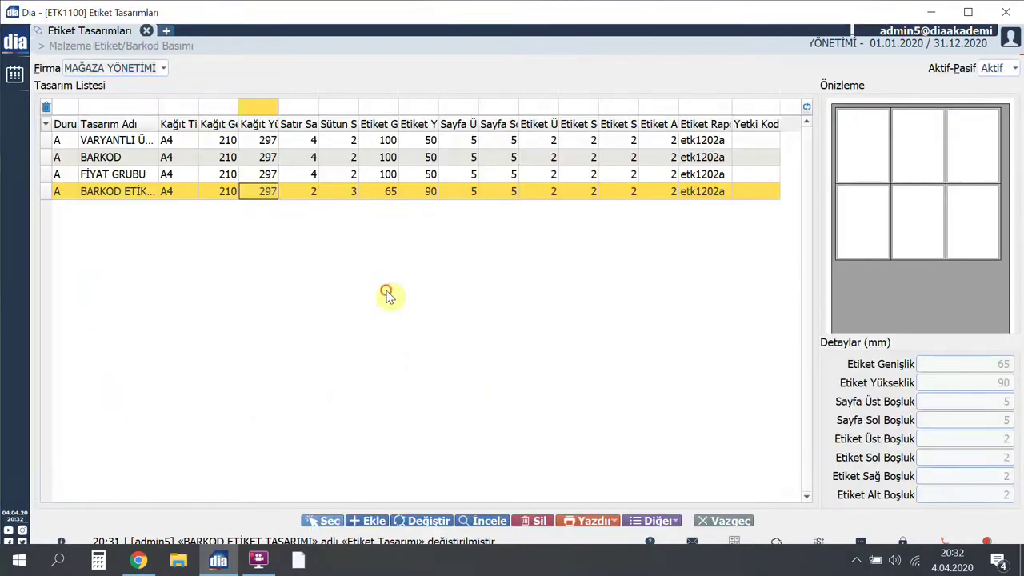
# Step: Choose BARKOD ETİKET TASARIMI as the label design for printing and add stock card 000031 to the stock list
pyautogui.click(330, 521)
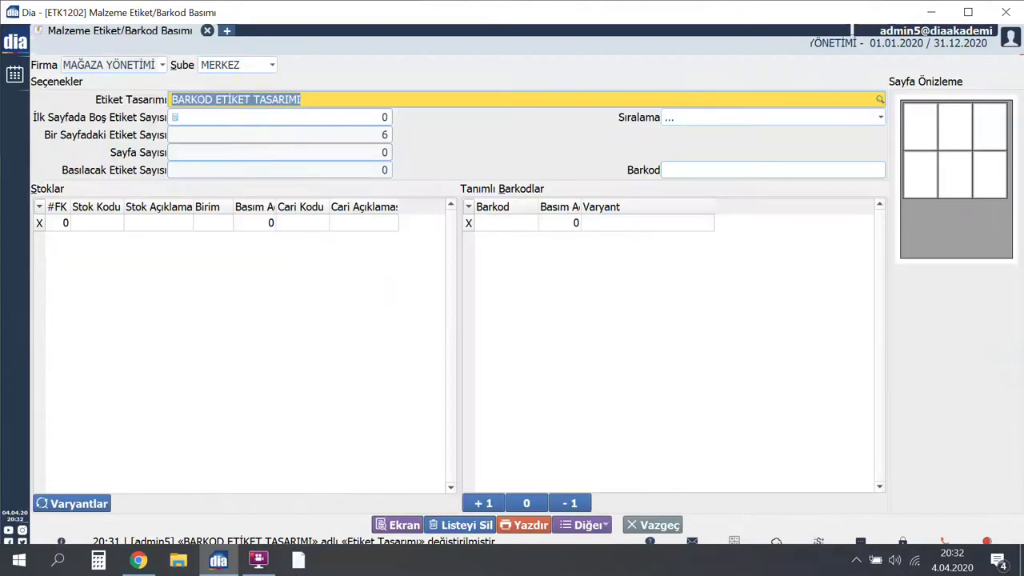
pyautogui.click(114, 224)
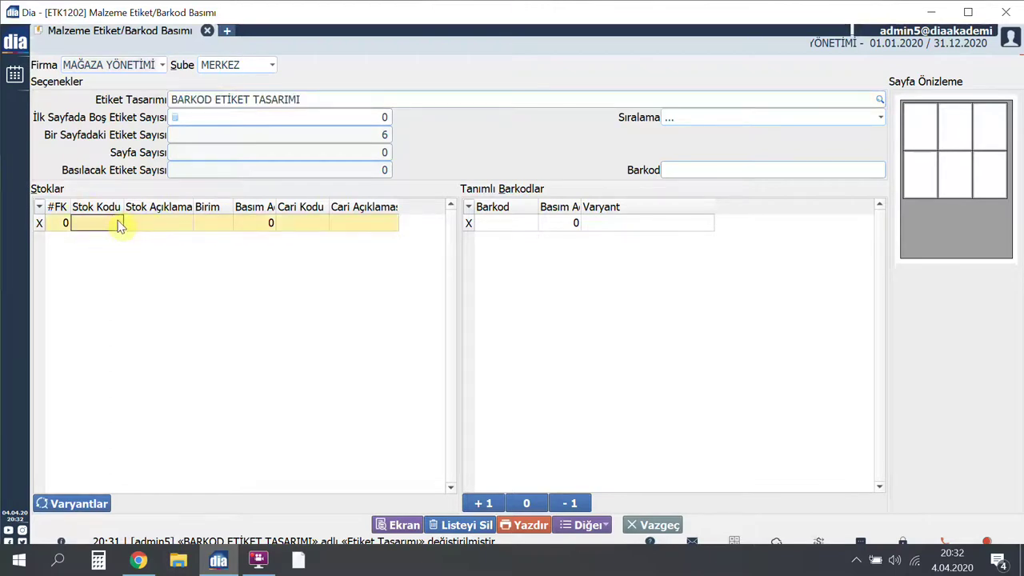
pyautogui.press('Return')
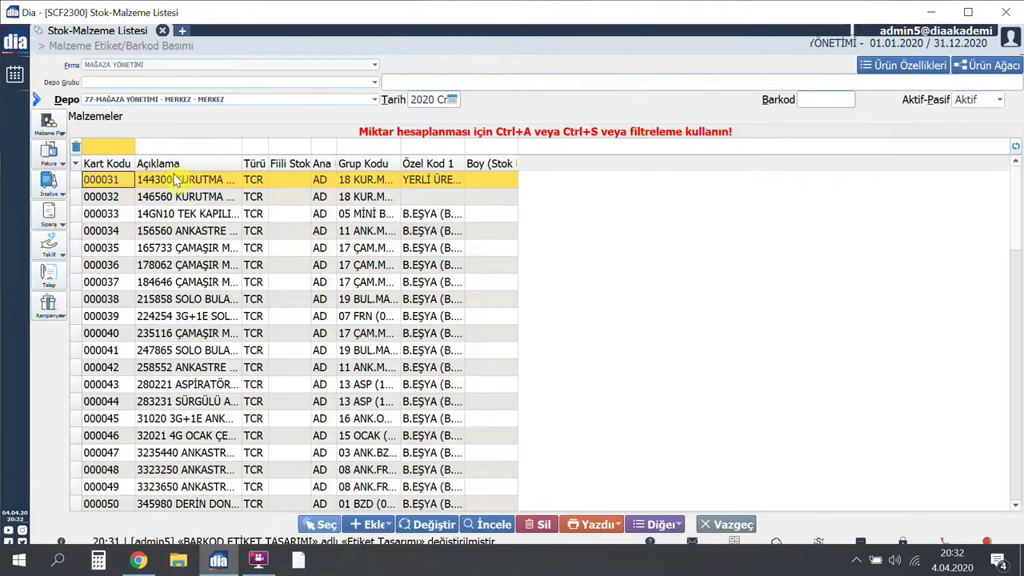
pyautogui.click(194, 179)
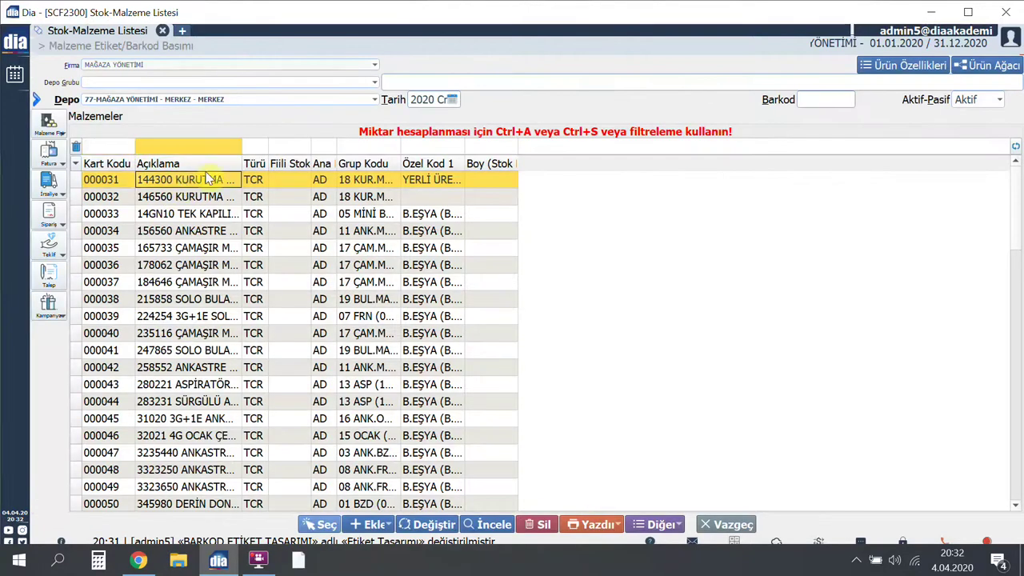
pyautogui.click(322, 524)
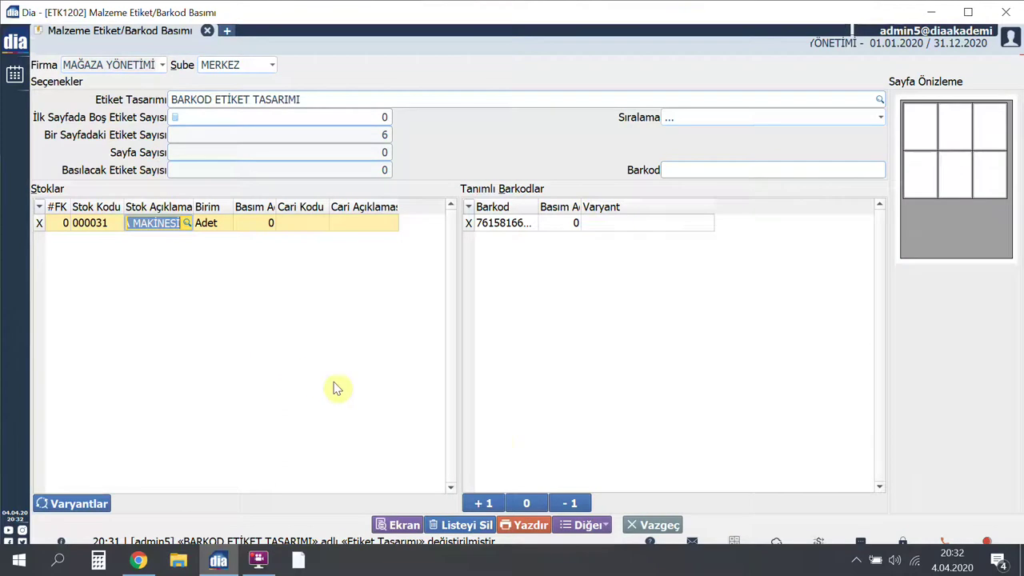
# Step: Add stock cards 000032 through 000036 to the label print list with bulk material selection
pyautogui.click(590, 525)
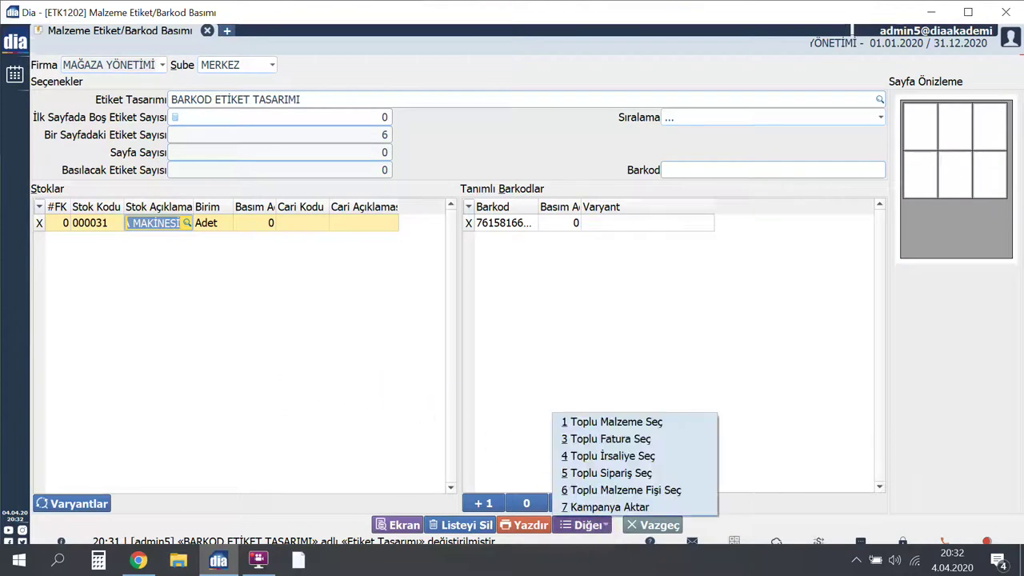
pyautogui.click(663, 428)
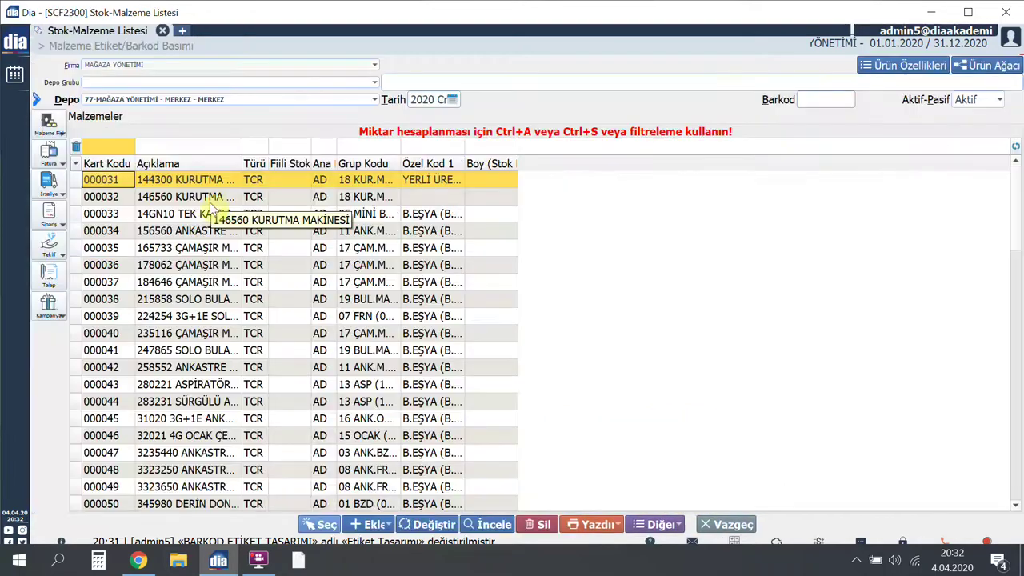
pyautogui.click(209, 197)
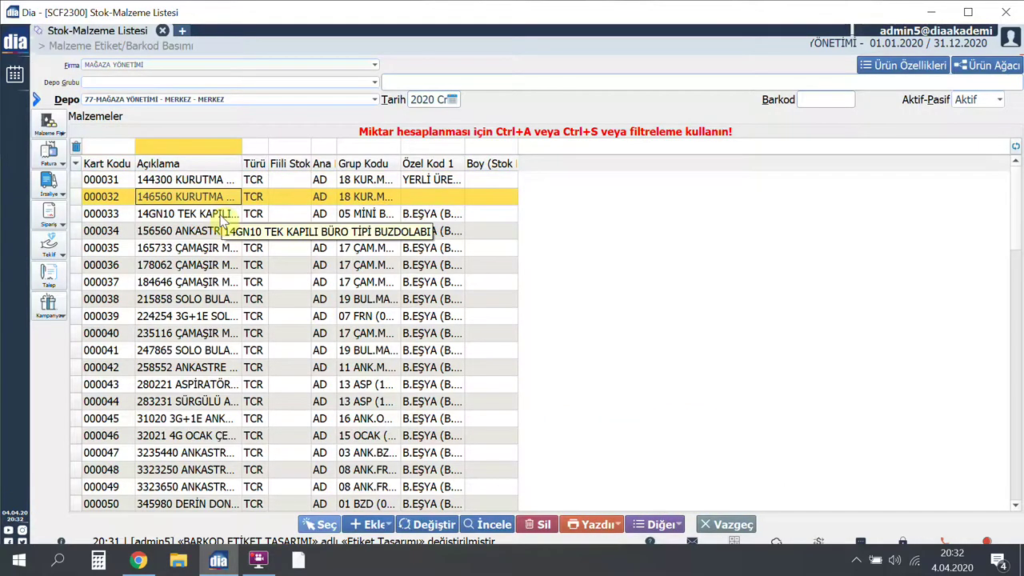
pyautogui.press('space')
pyautogui.press('space')
pyautogui.press('space')
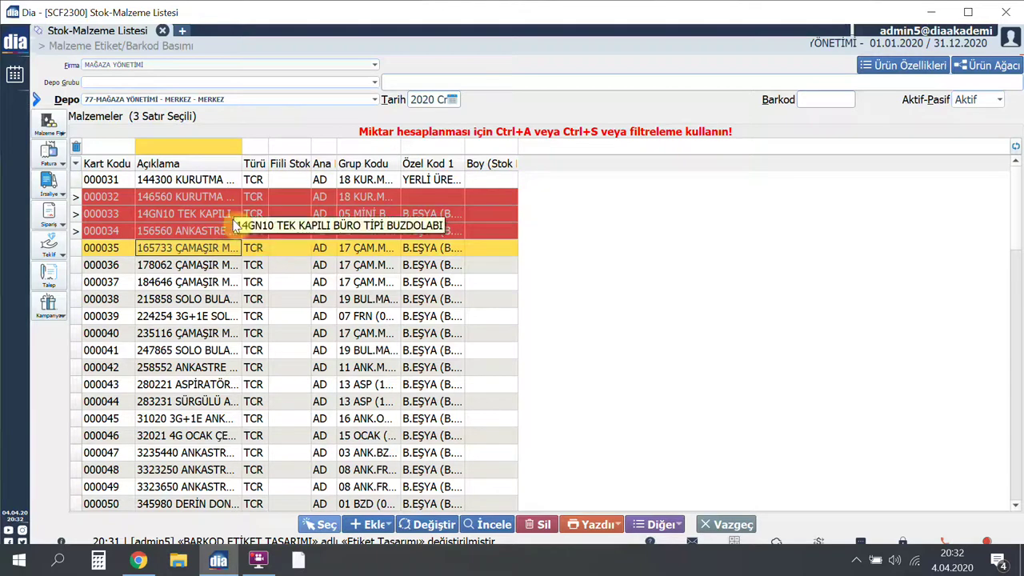
pyautogui.press('space')
pyautogui.press('space')
pyautogui.click(320, 523)
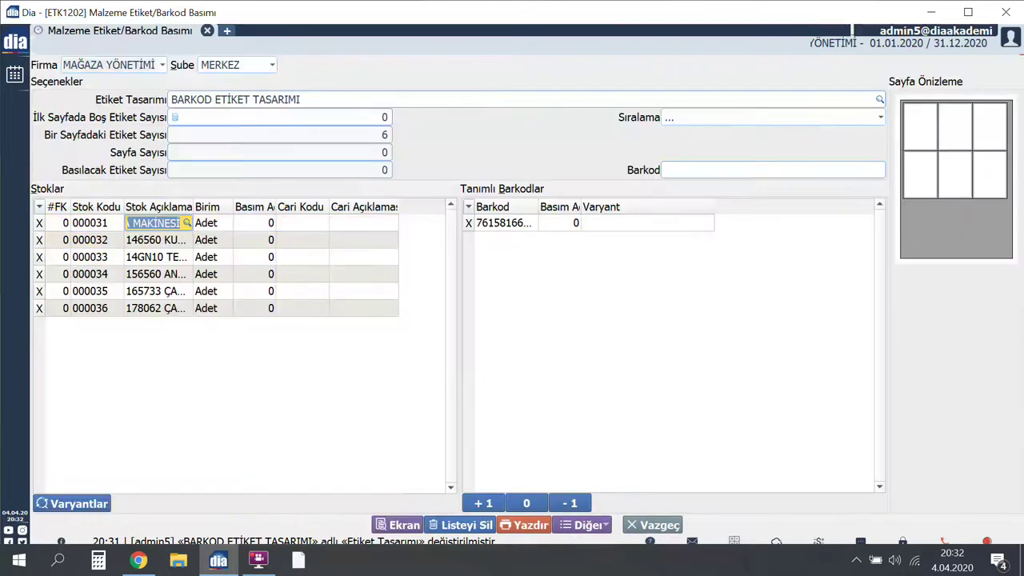
pyautogui.click(601, 531)
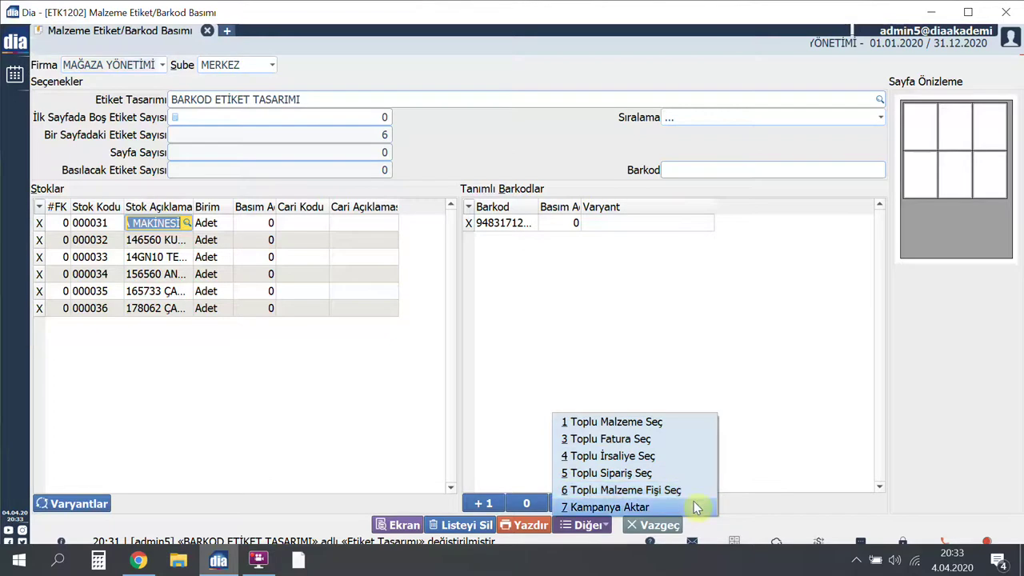
pyautogui.click(453, 393)
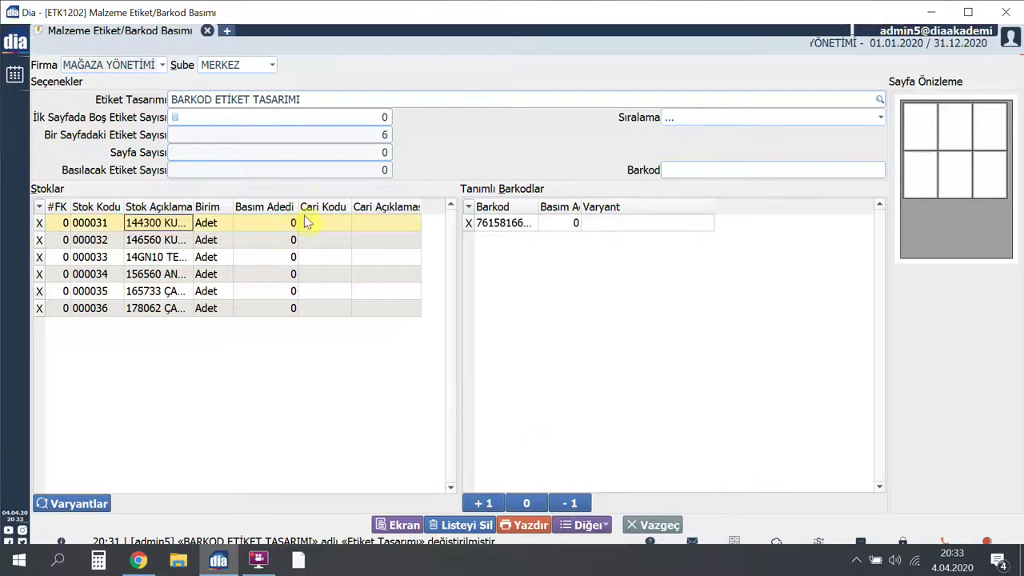
# Step: Set the print quantity of stock cards 000031 through 000036 to 1 each and display the labels in an on-screen preview
pyautogui.click(290, 222)
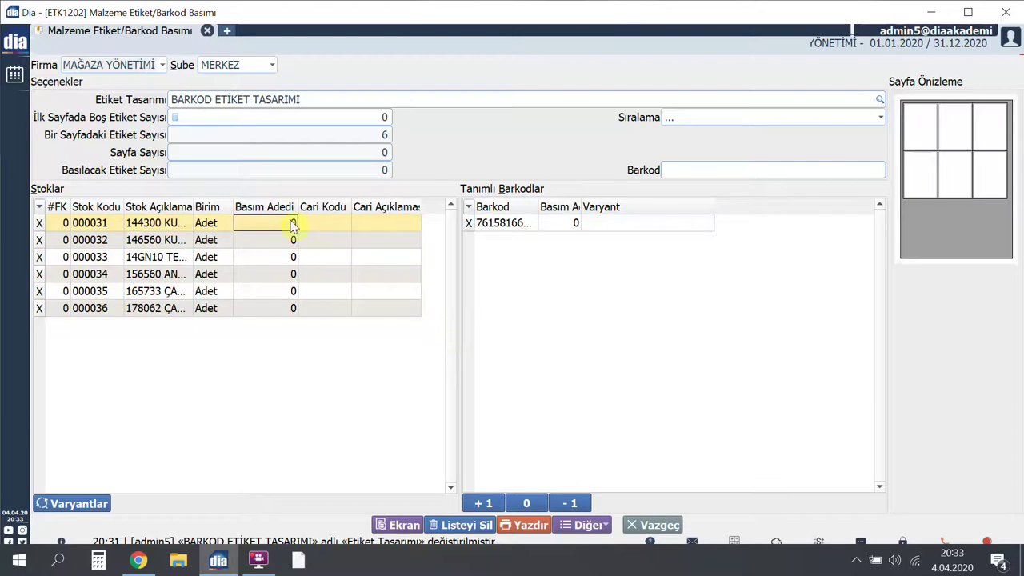
pyautogui.write('1')
pyautogui.press('Down')
pyautogui.write('1')
pyautogui.press('Down')
pyautogui.write('1')
pyautogui.press('Down')
pyautogui.write('1')
pyautogui.press('Down')
pyautogui.write('1')
pyautogui.press('Down')
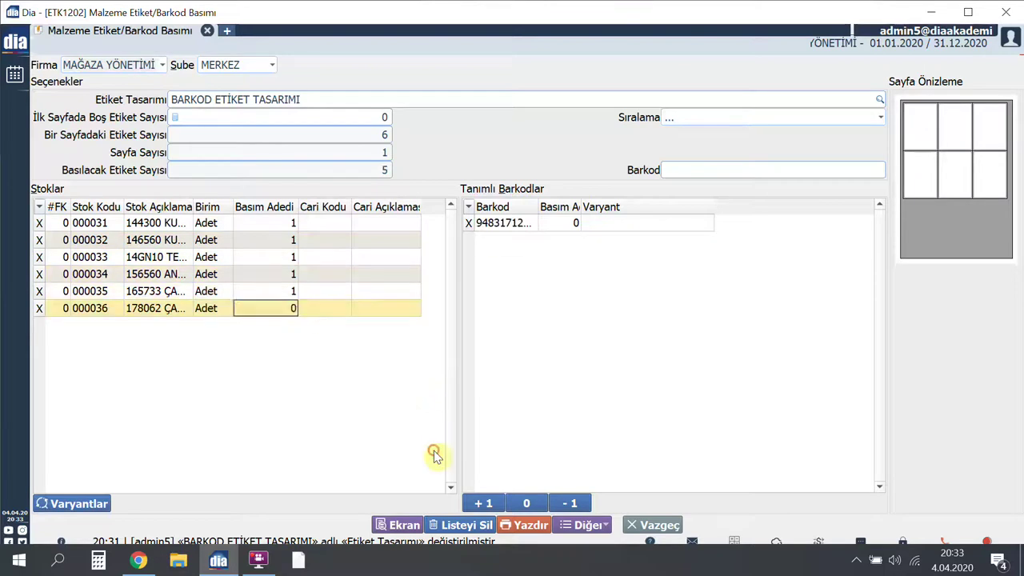
pyautogui.write('1')
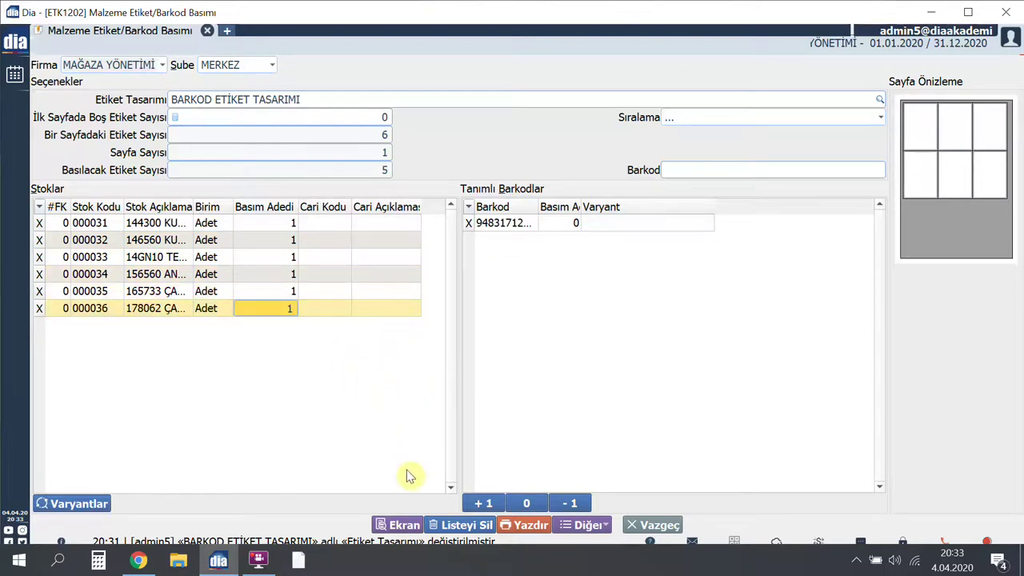
pyautogui.click(415, 525)
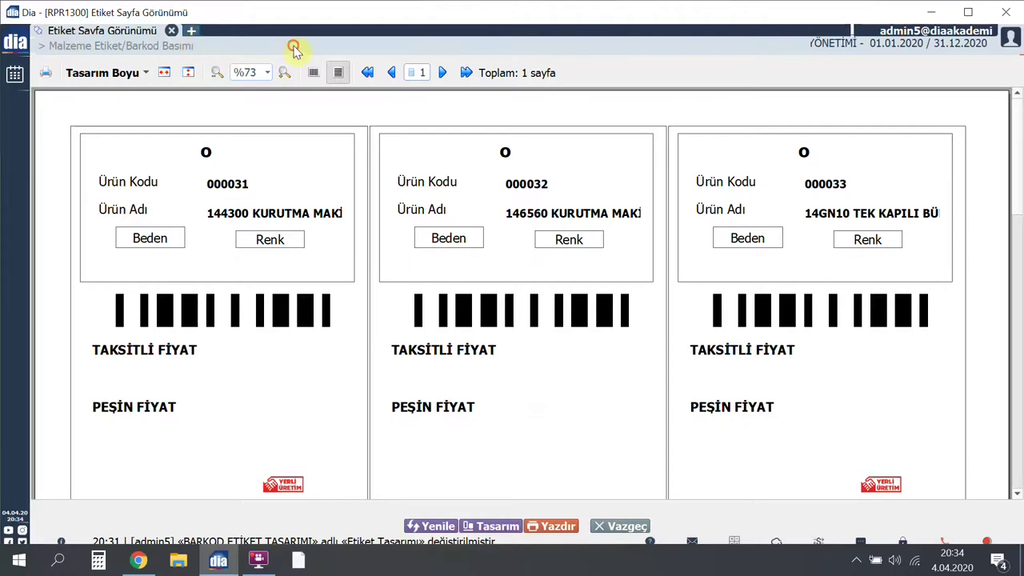
# Step: Open stock card 000032 for editing from the Stok-Malzeme Listesi, keeping the label preview open
pyautogui.click(192, 31)
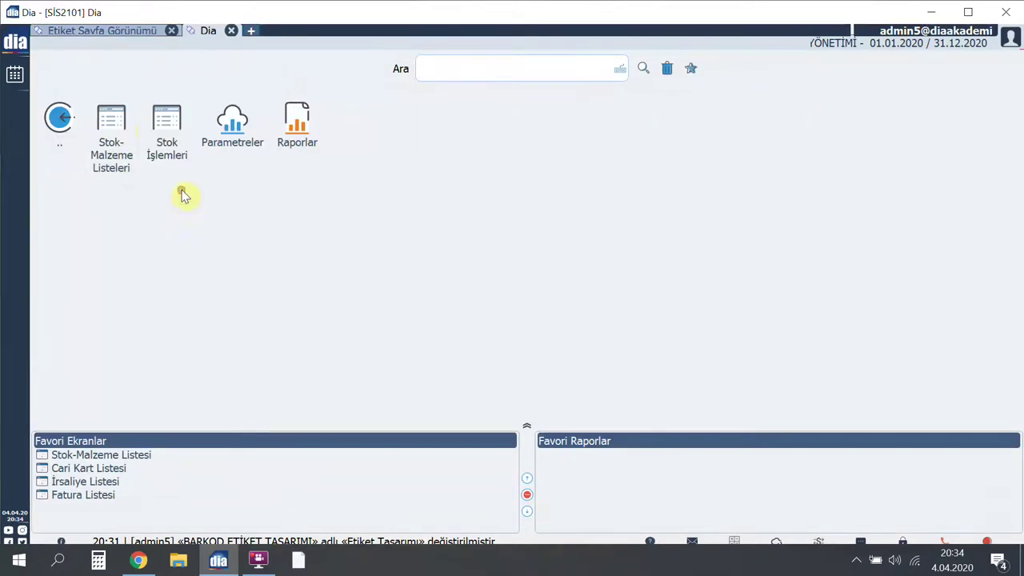
pyautogui.click(118, 126)
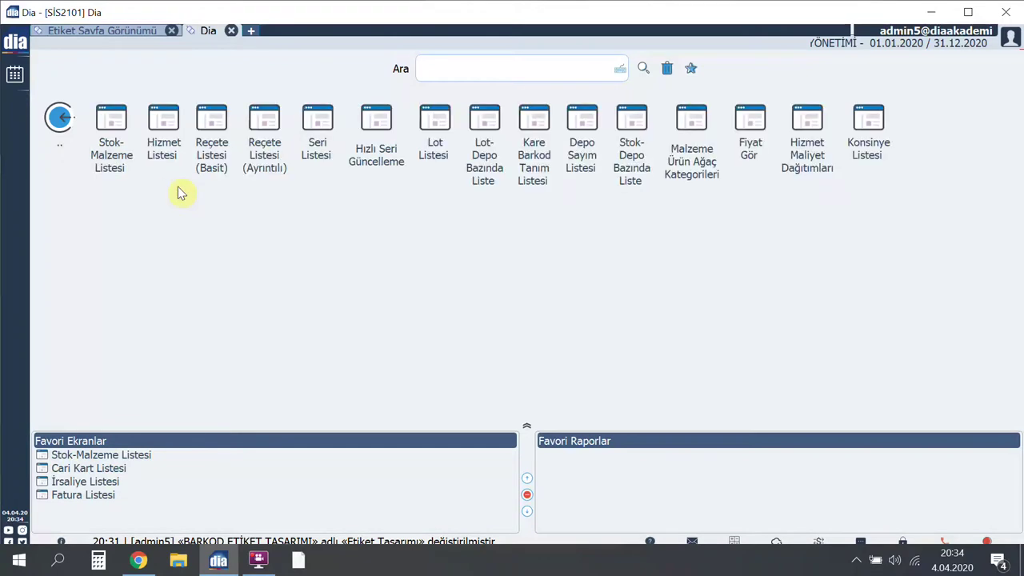
pyautogui.press('Return')
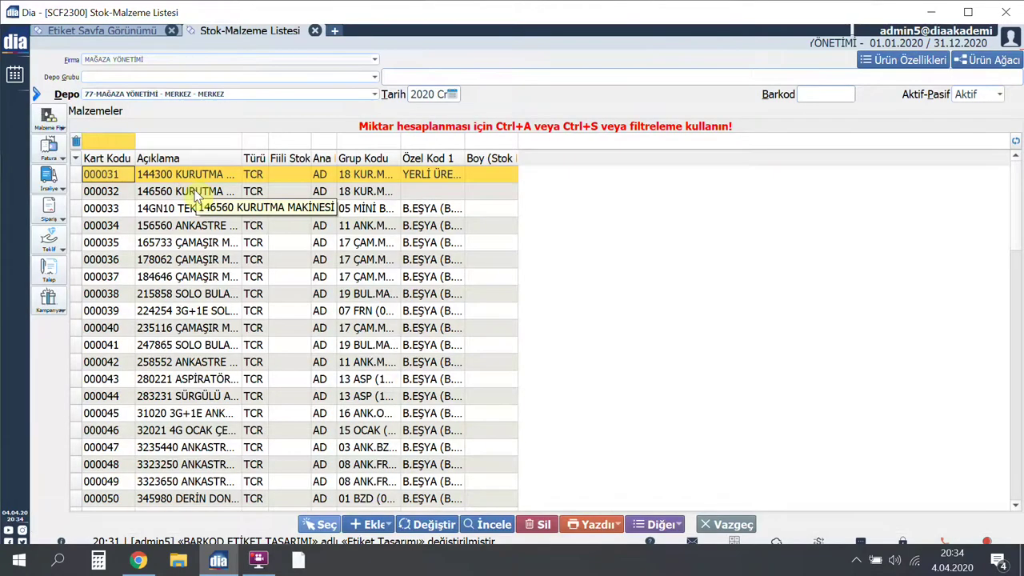
pyautogui.press('Right')
pyautogui.click(196, 196)
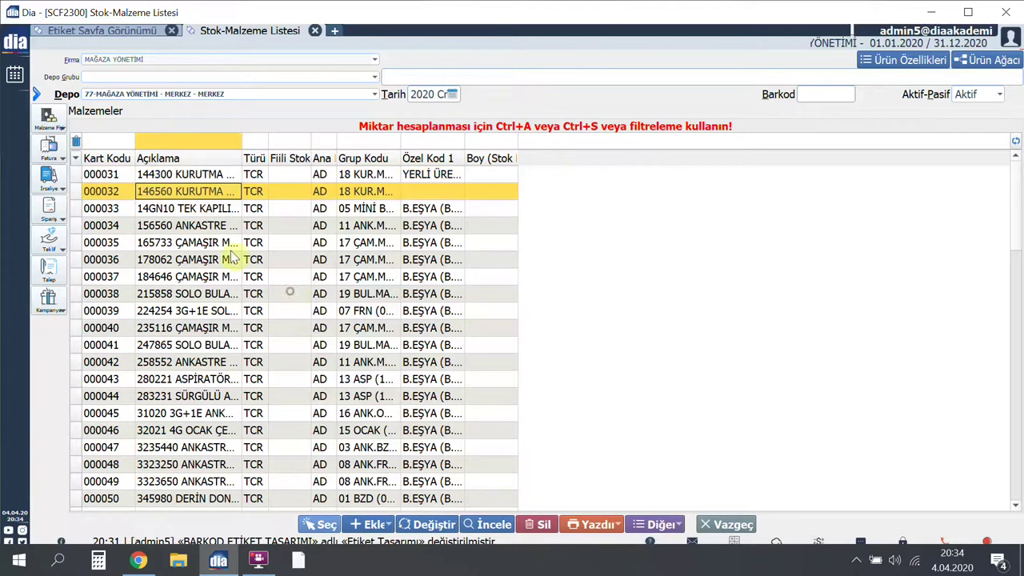
pyautogui.click(435, 527)
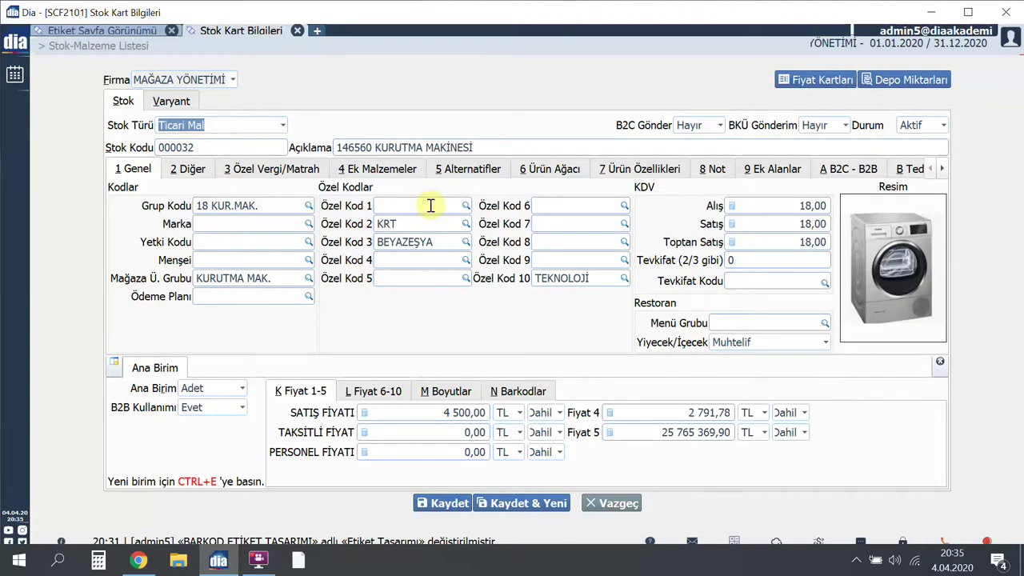
# Step: Set Özel Kod 1 of stock card 000032 to YERLİ ÜRETİM (YÜ) and save the card
pyautogui.click(467, 203)
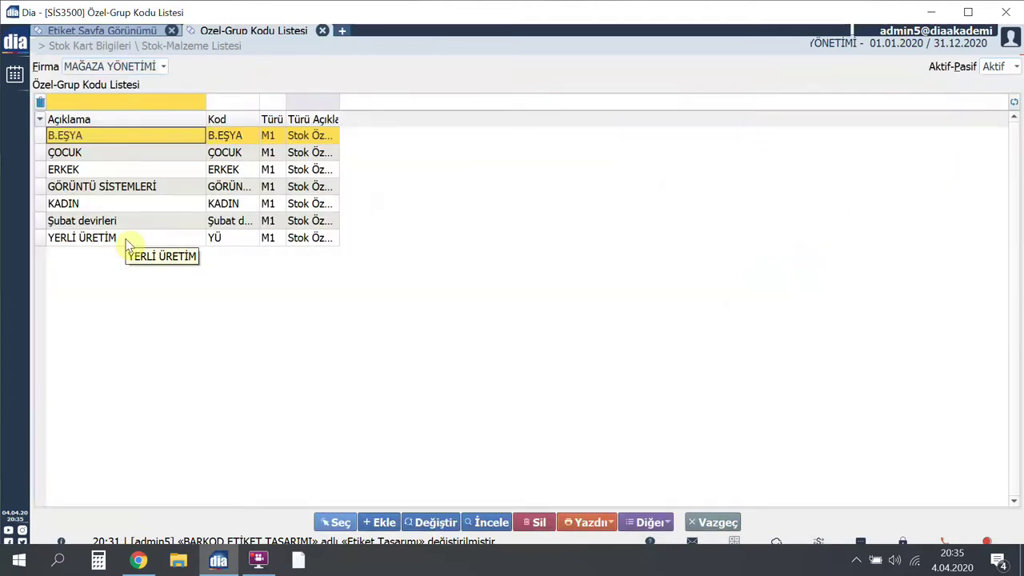
pyautogui.click(125, 243)
pyautogui.click(339, 522)
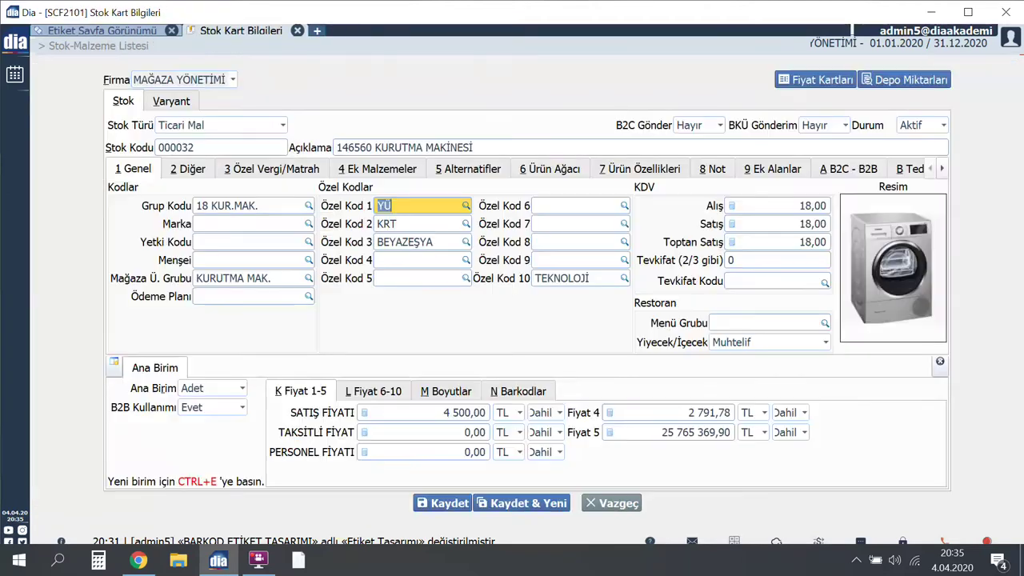
pyautogui.click(443, 504)
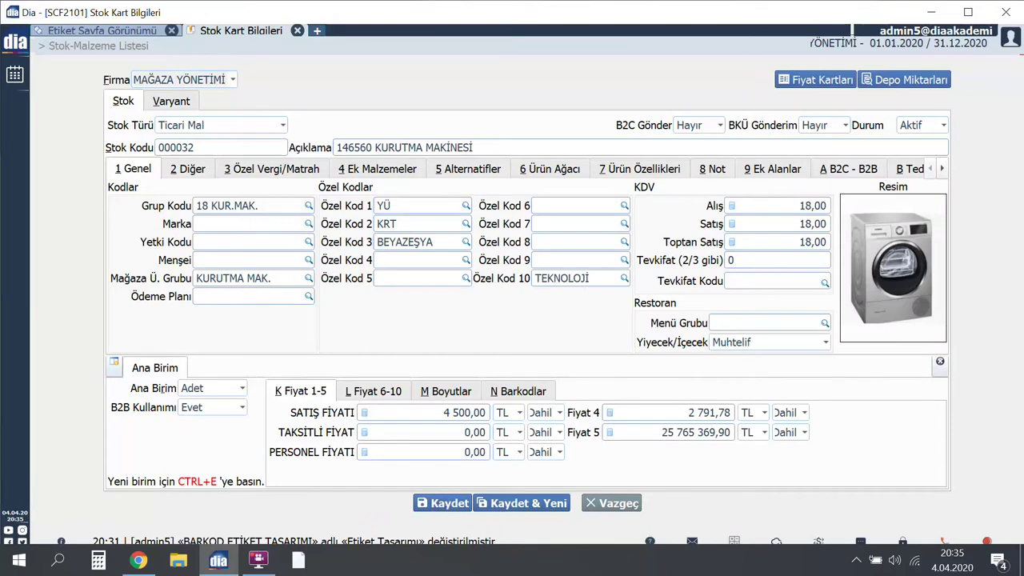
# Step: Return to the label page preview, refresh it, and check the domestic-production logo on the label for 000032
pyautogui.click(136, 32)
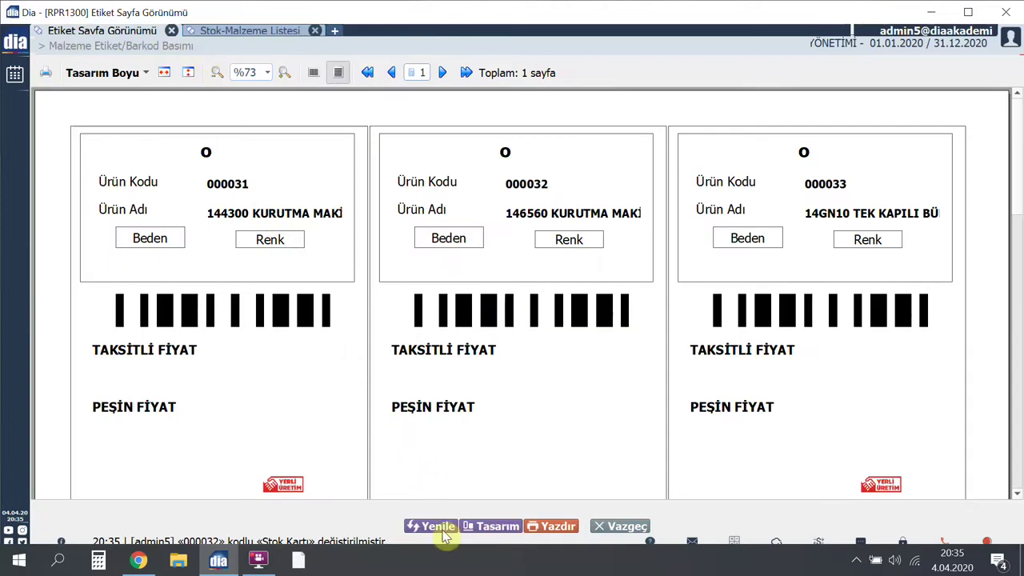
pyautogui.scroll(-1, 516, 366)
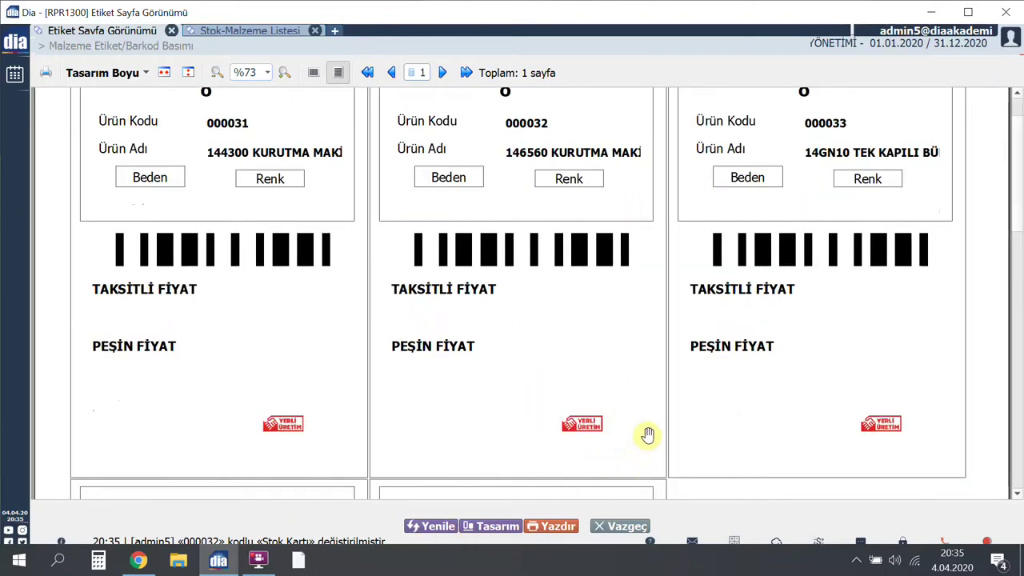
pyautogui.scroll(1, 646, 437)
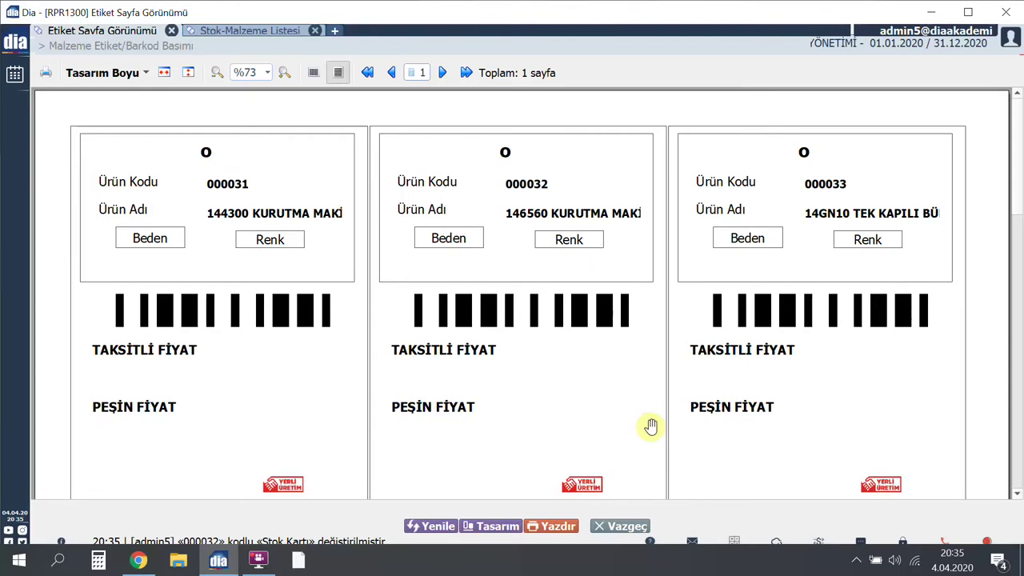